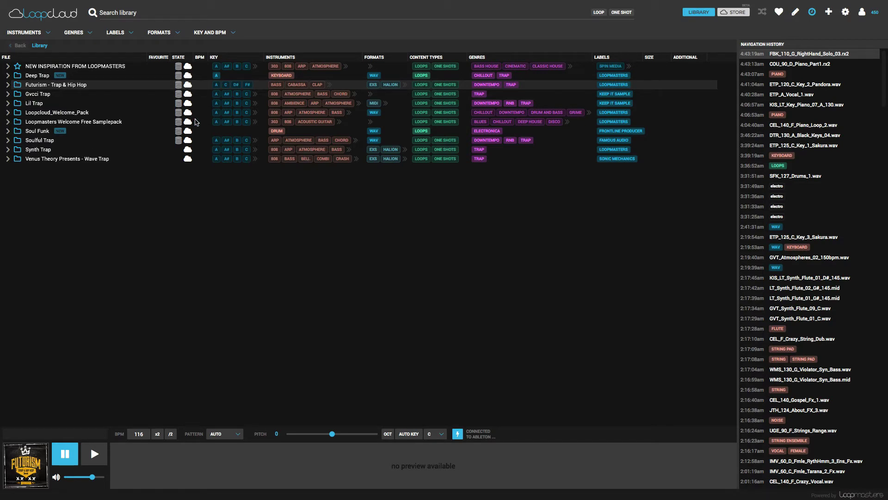
- Browse the Instruments, Genres, Labels, Formats and Key and BPM filters, then open the Store
left_click(52, 34)
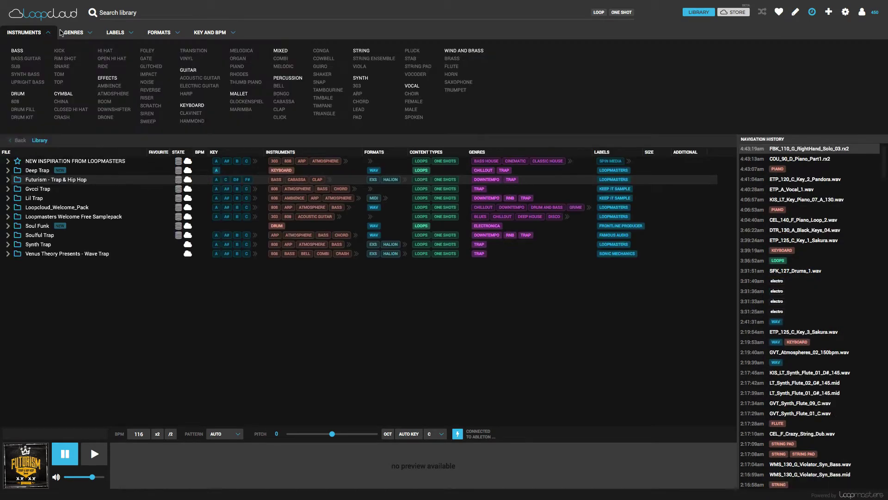
left_click(86, 33)
left_click(118, 35)
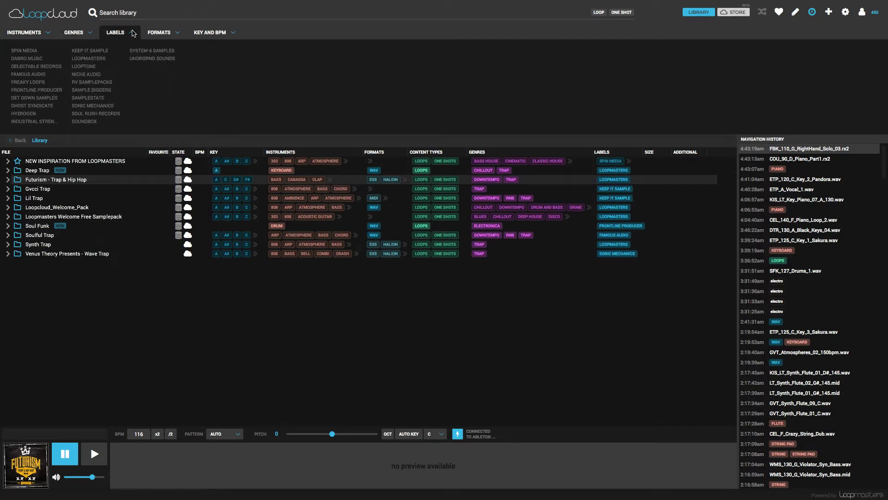
left_click(157, 33)
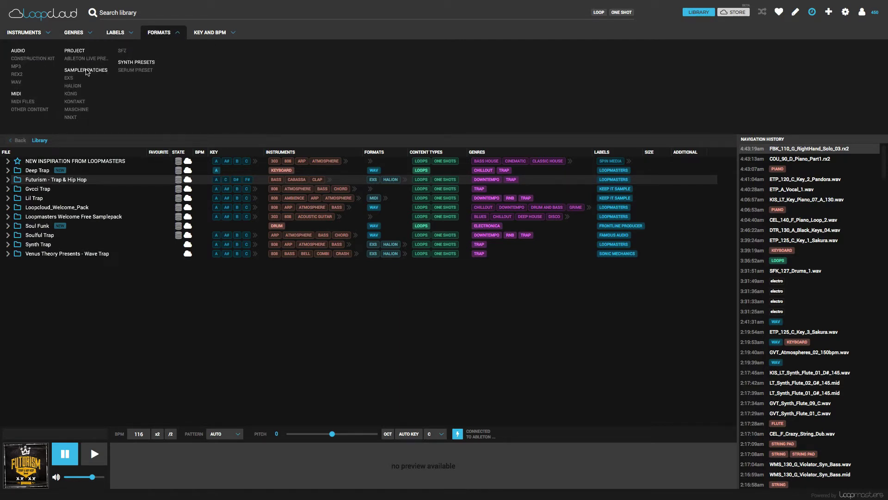
left_click(200, 33)
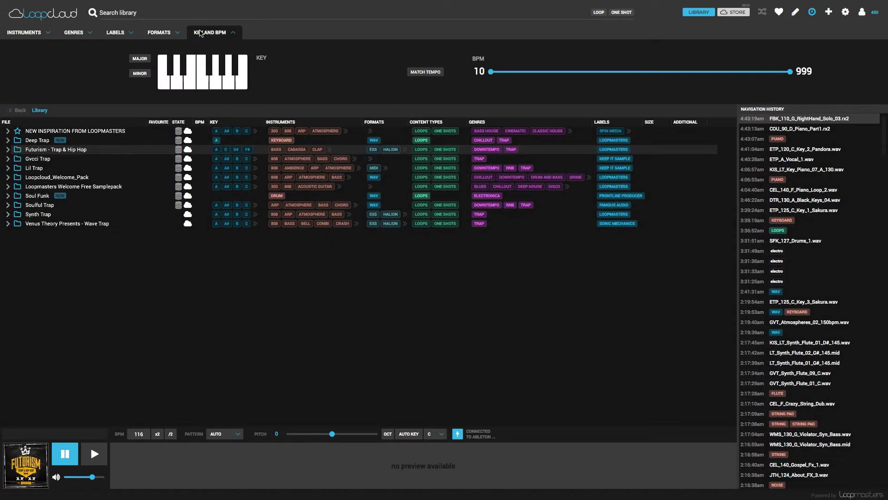
left_click(20, 35)
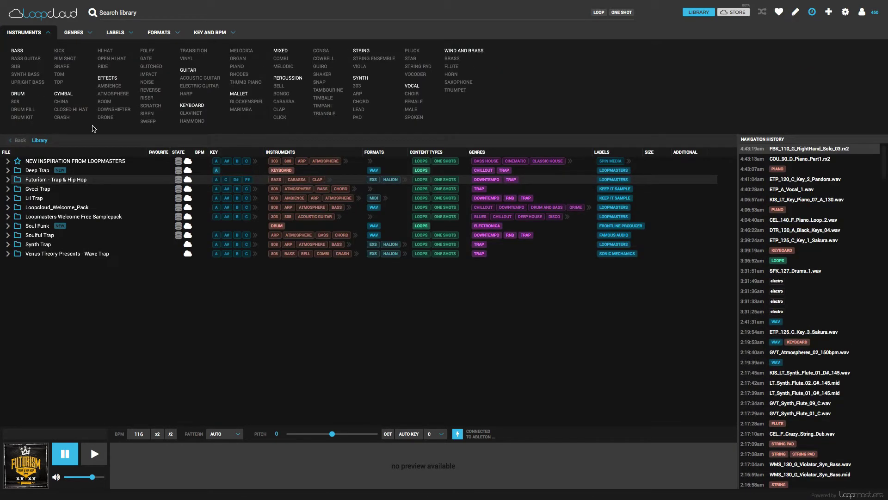
left_click(729, 12)
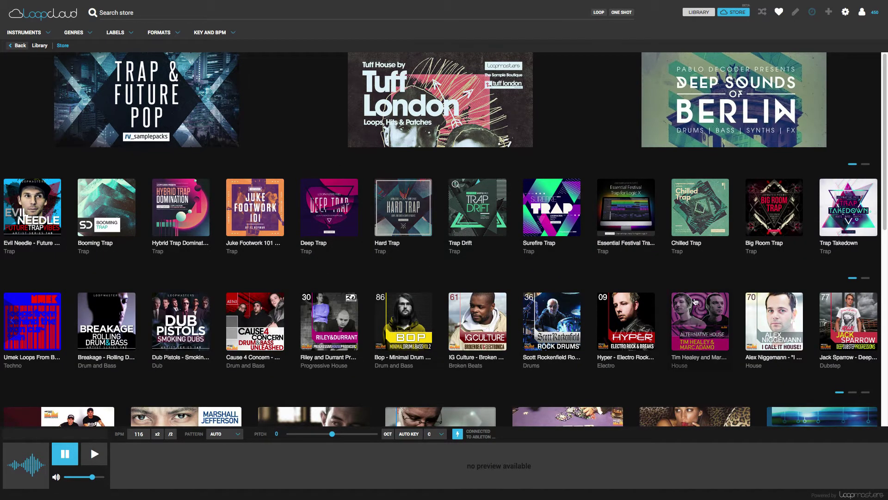
- Preview the Deep Trap pack and open its product page, priced 3470
left_click(347, 218)
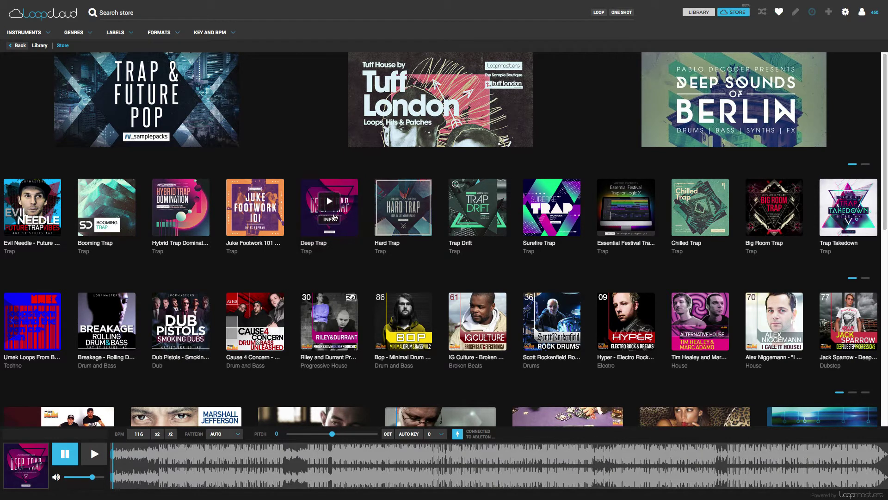
left_click(318, 233)
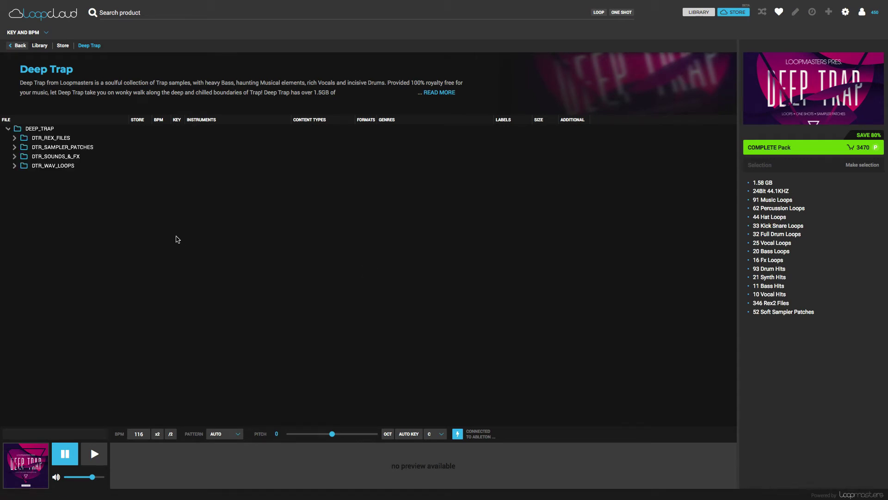
- Expand DTR_REX_FILES > DEEP_TRAP > DTR_MUSIC_LOOPS and select its first loop
left_click(16, 148)
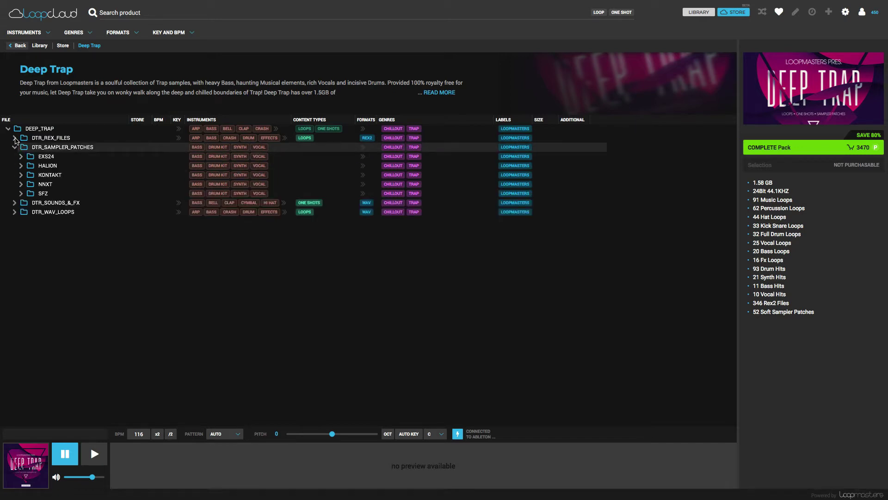
left_click(14, 138)
left_click(21, 148)
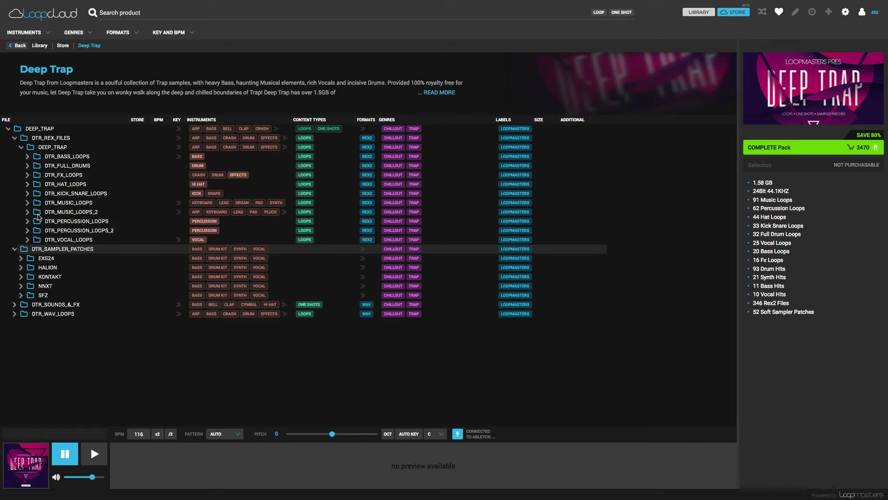
left_click(28, 202)
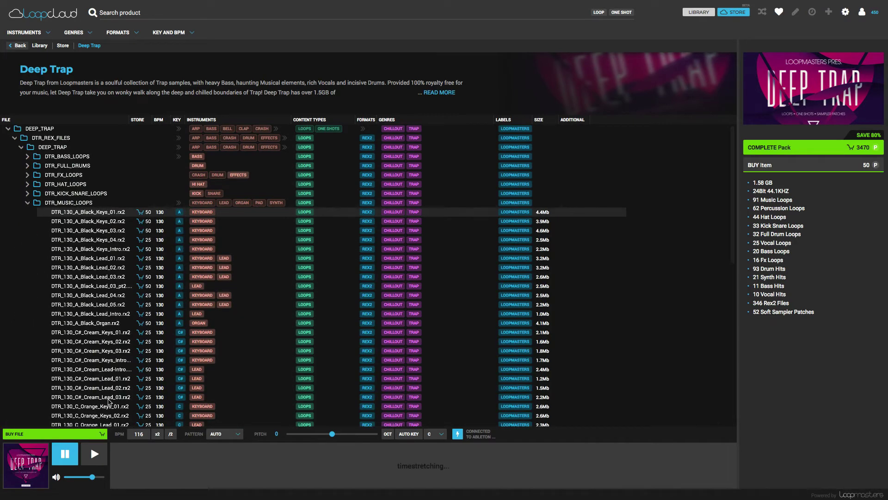
- Audition DTR_130_A_Black_Keys_01, then return to the library
left_click(101, 459)
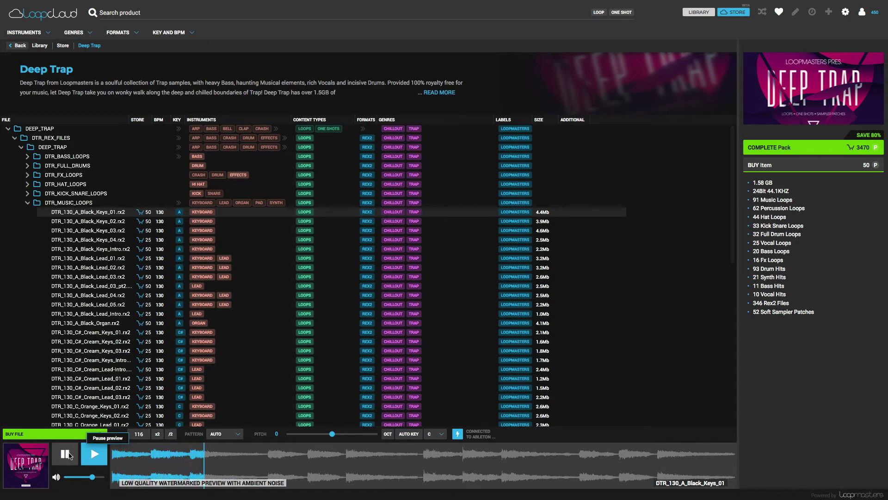
left_click(65, 448)
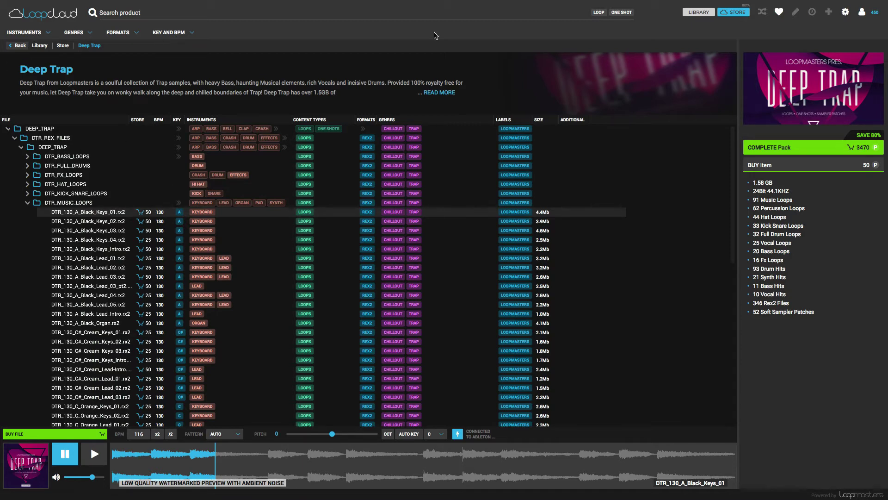
left_click(699, 12)
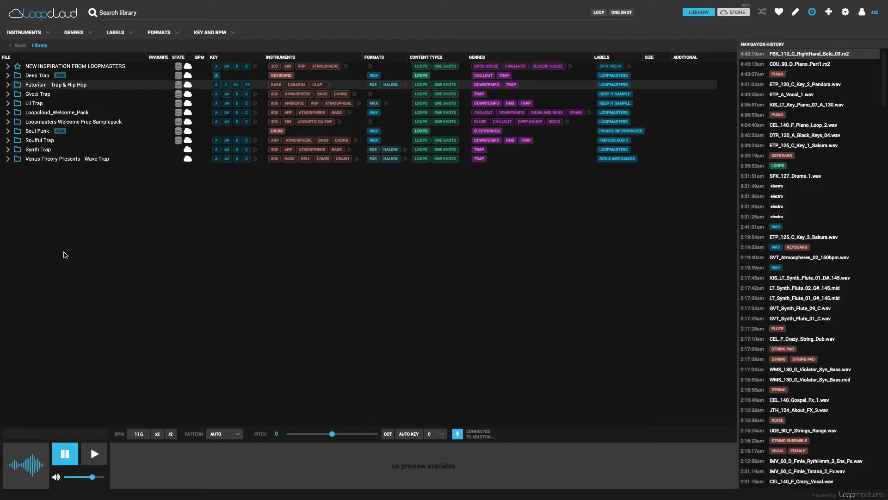
- Preview MXC_120_C_Synth_Lead.wav from the Welcome pack's MAX_CHAPMAN_SUB_FREQ_TECH > MXC_MUSIC_LOOPS folder
left_click(8, 122)
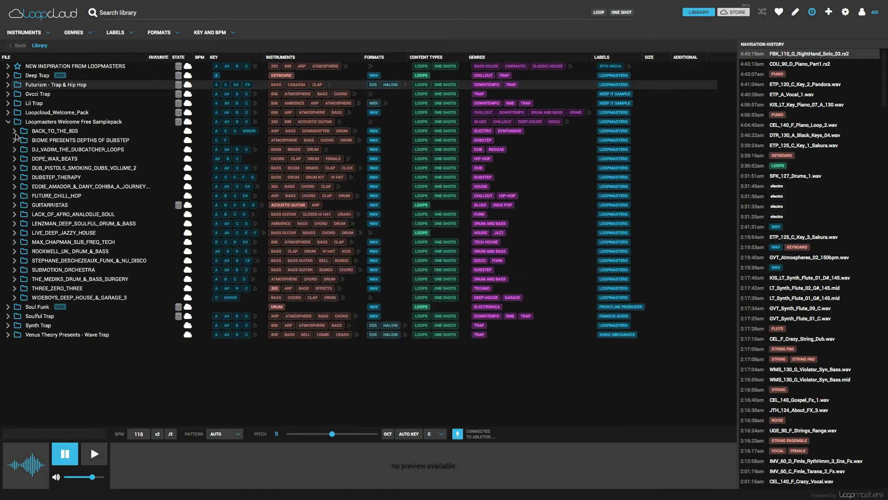
left_click(14, 242)
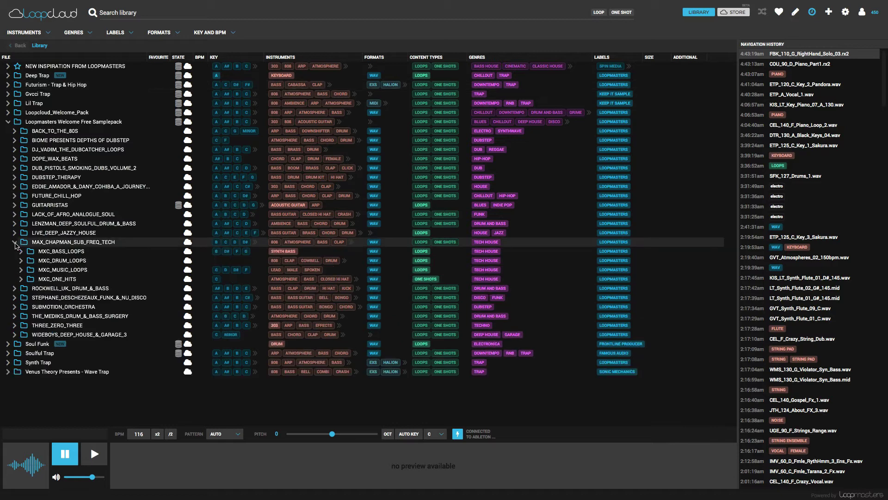
left_click(21, 271)
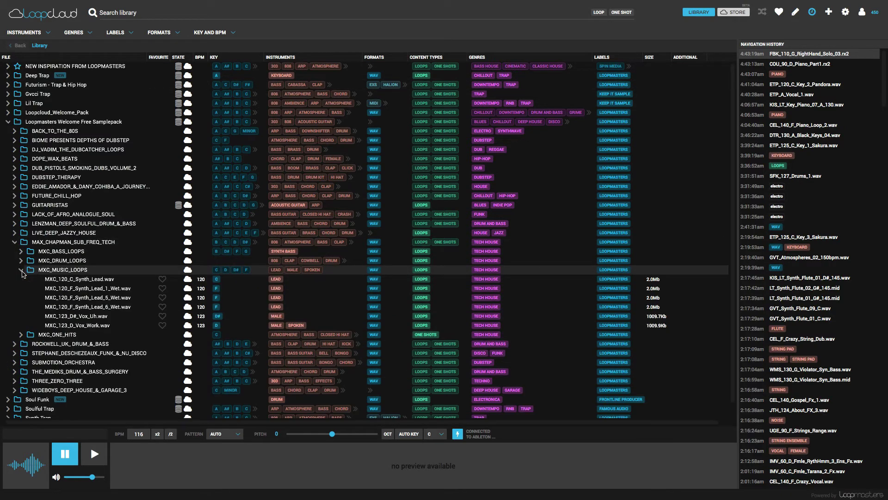
left_click(84, 283)
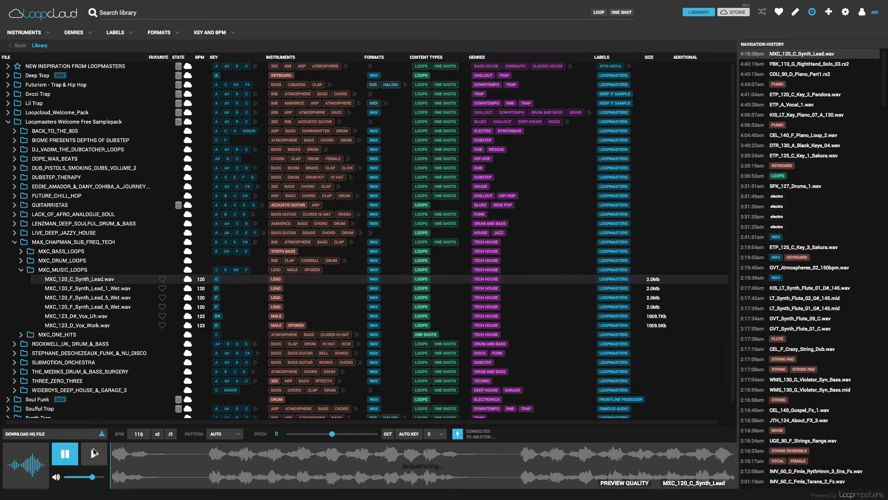
left_click(88, 453)
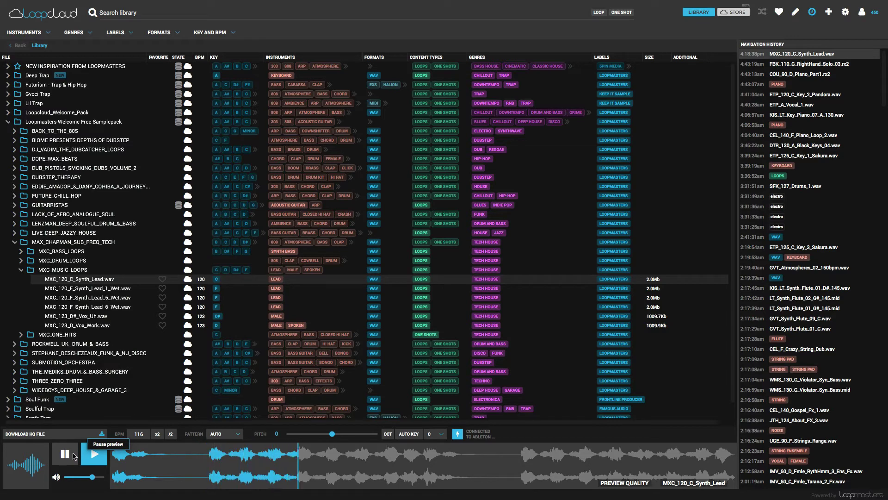
- Audition the synth lead loop pitched down to -4
left_click(74, 455)
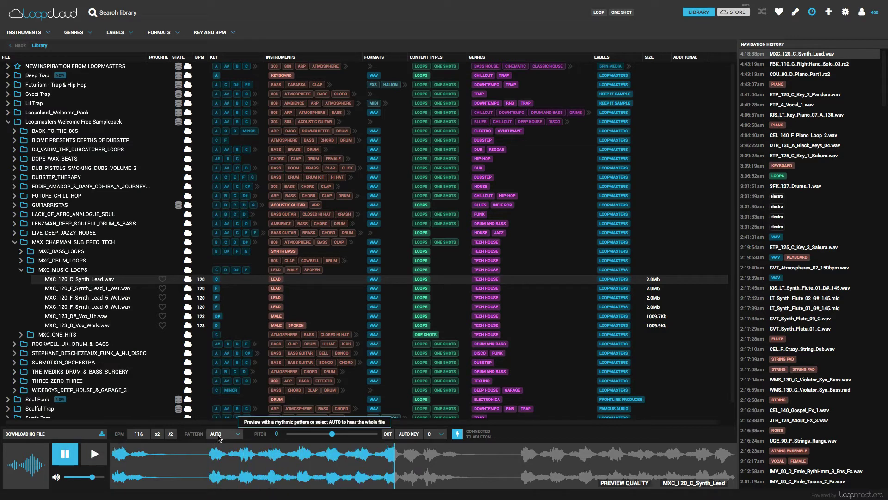
left_click_drag(332, 434, 318, 434)
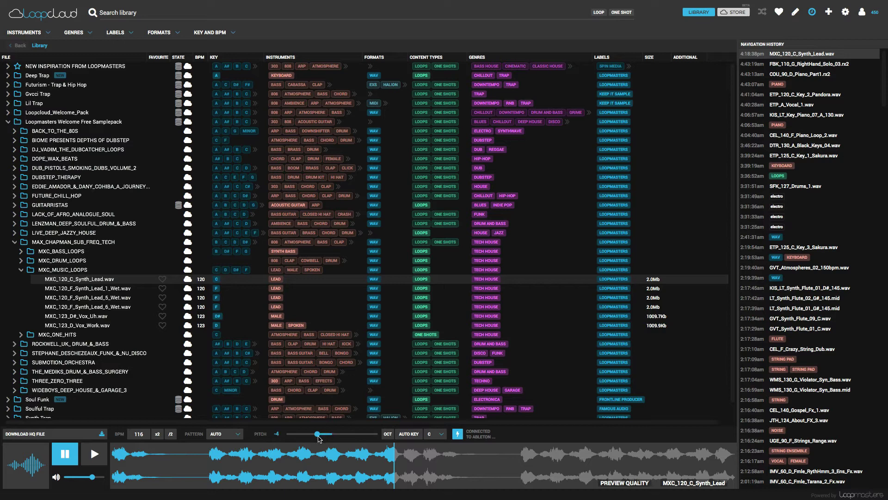
left_click(97, 459)
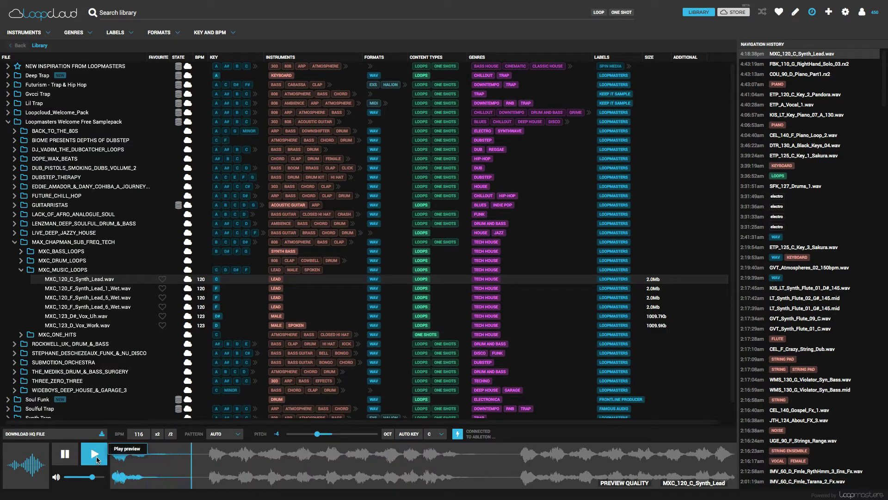
left_click(68, 457)
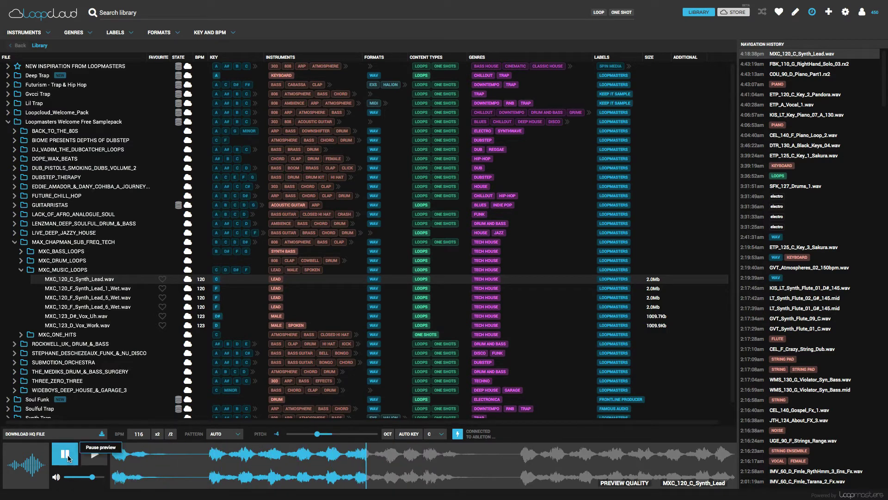
- Audition the loop at half tempo, then download its HQ file
left_click(172, 436)
left_click(94, 454)
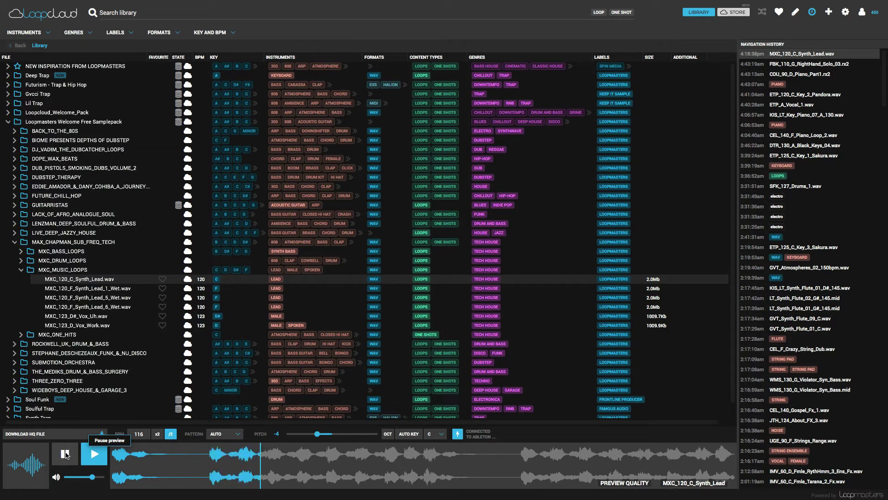
left_click(68, 452)
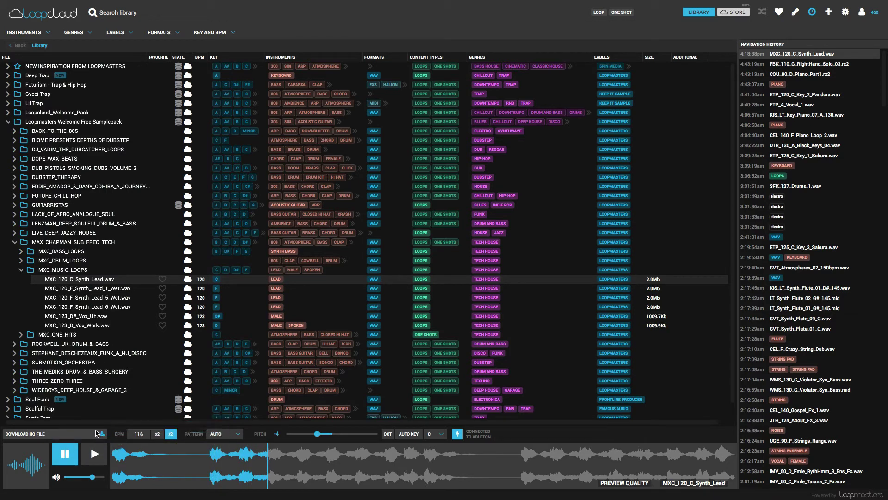
left_click(101, 435)
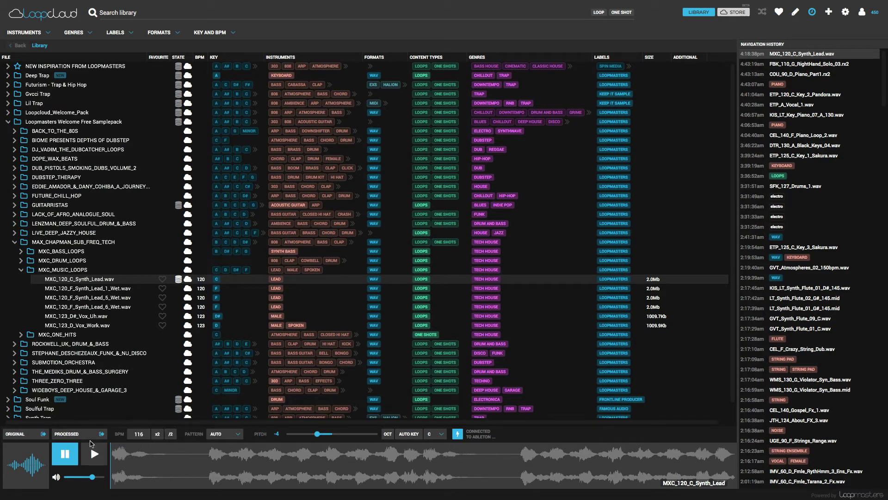
- Collapse the Welcome pack folders and load Deep Trap's DTR_130_A_Black_Keys_04.wav for preview
left_click(12, 242)
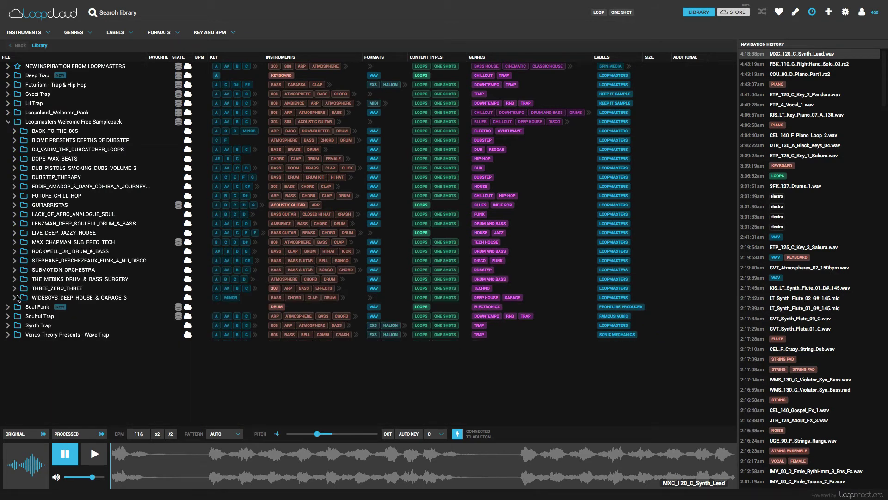
left_click(7, 122)
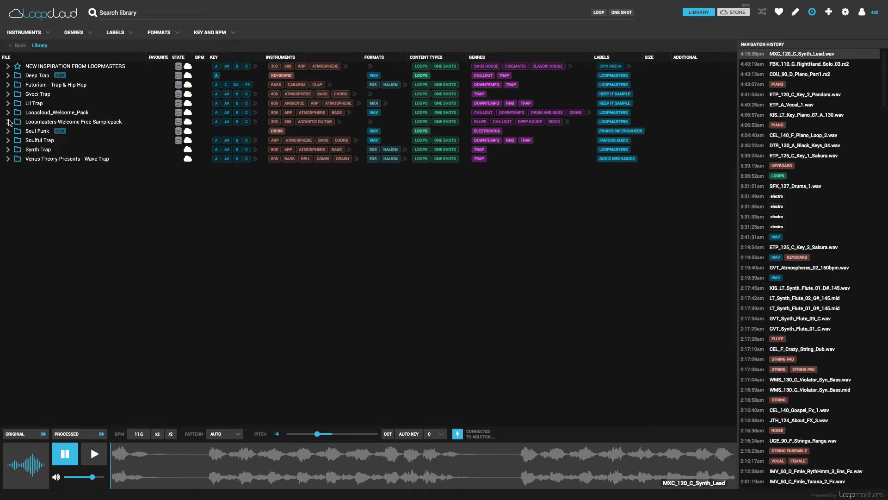
left_click(8, 76)
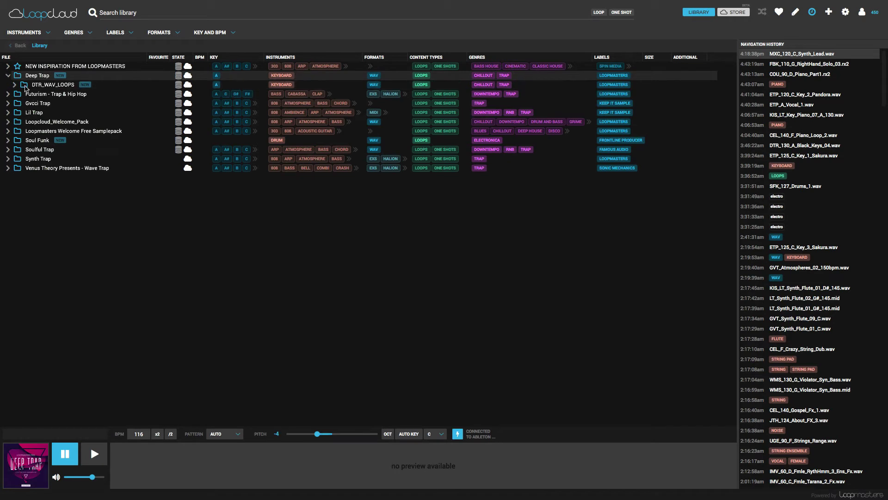
left_click(15, 85)
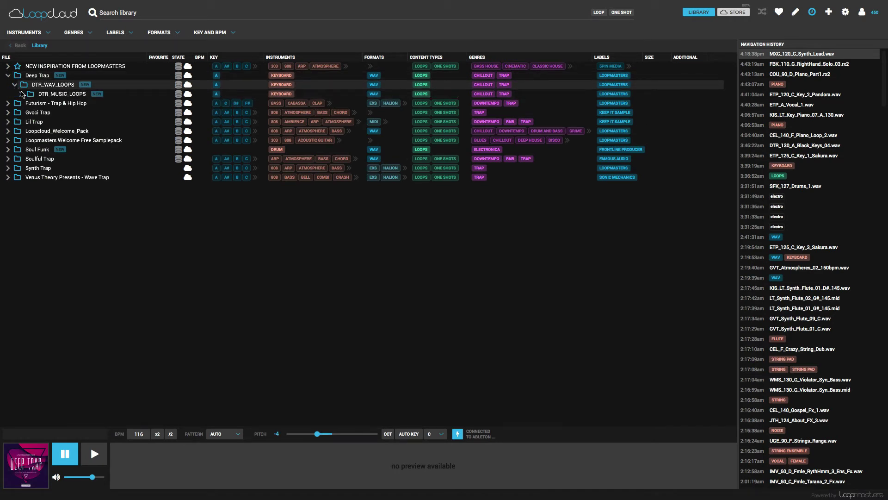
left_click(22, 94)
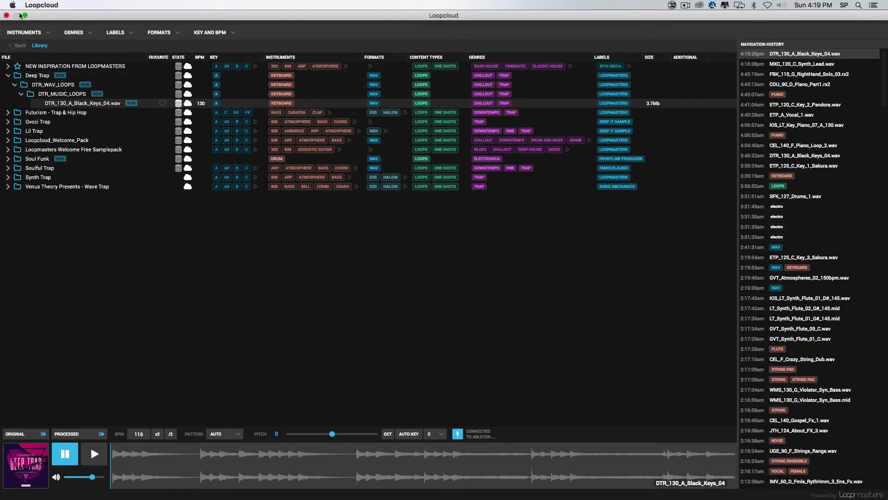
- Exit Loopcloud full screen, maximise Ableton Live and delete the old Loopcloud track
left_click(25, 15)
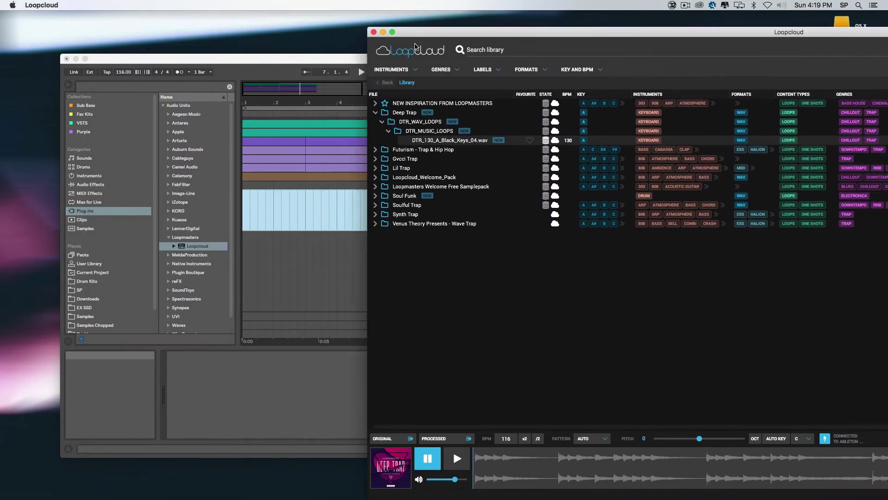
left_click_drag(415, 47, 382, 49)
left_click(405, 114)
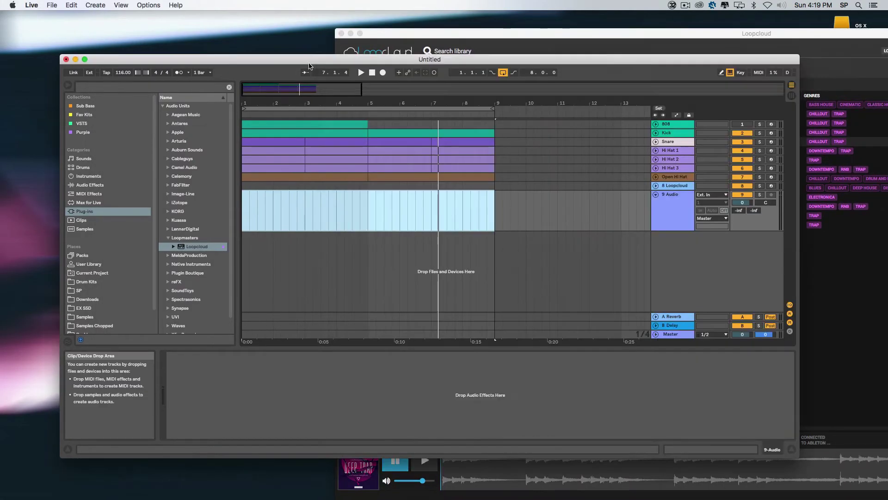
left_click(84, 59)
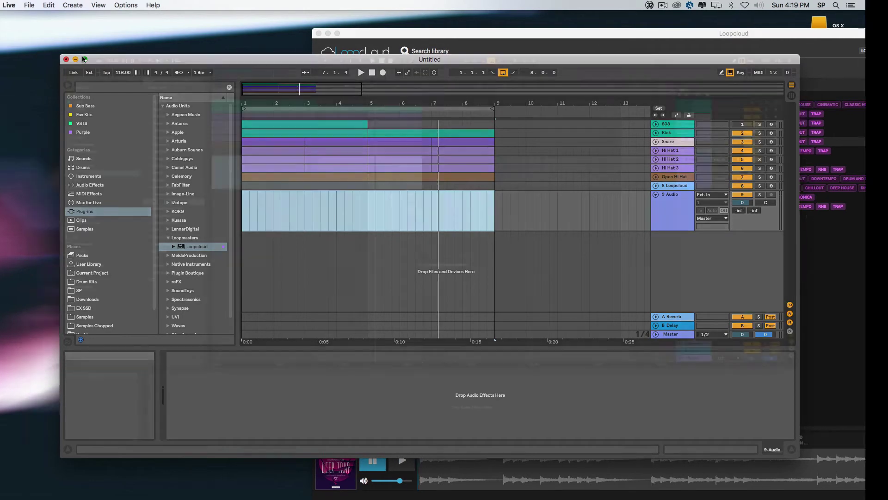
left_click(762, 122)
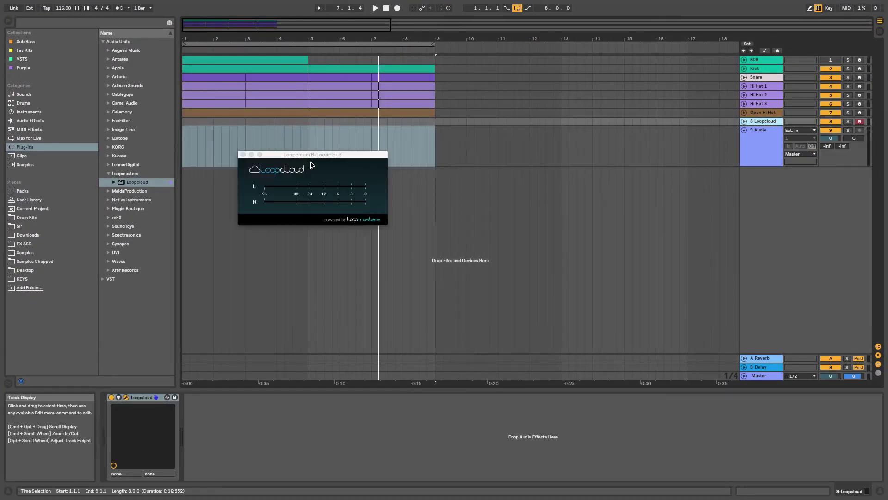
right_click(755, 122)
left_click(770, 144)
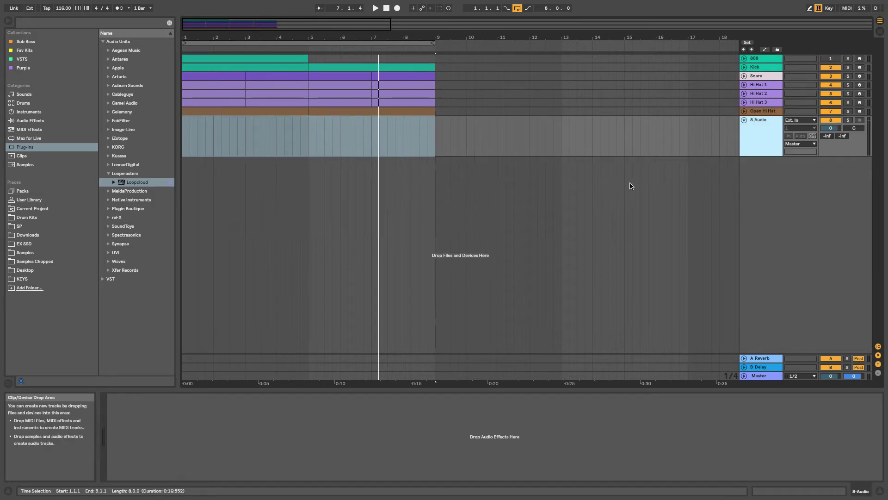
- Add the Loopcloud plugin on a new track and return Live to windowed view
left_click_drag(117, 179, 396, 220)
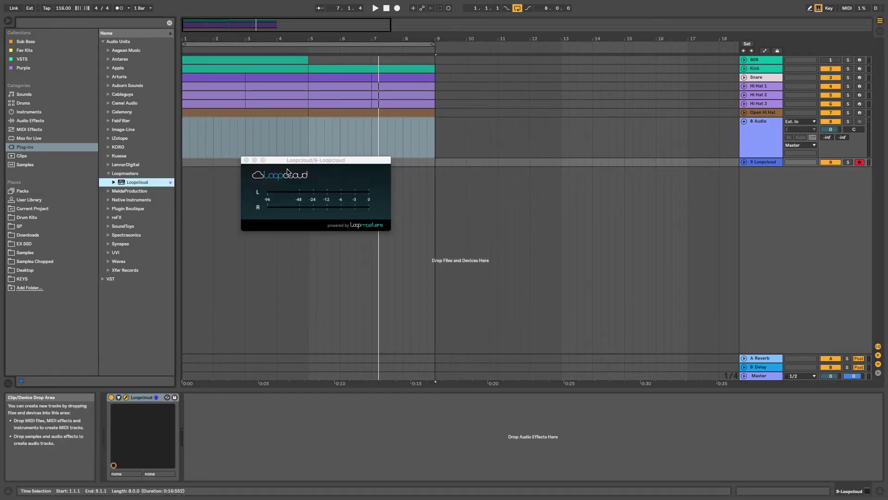
left_click_drag(308, 161, 307, 183)
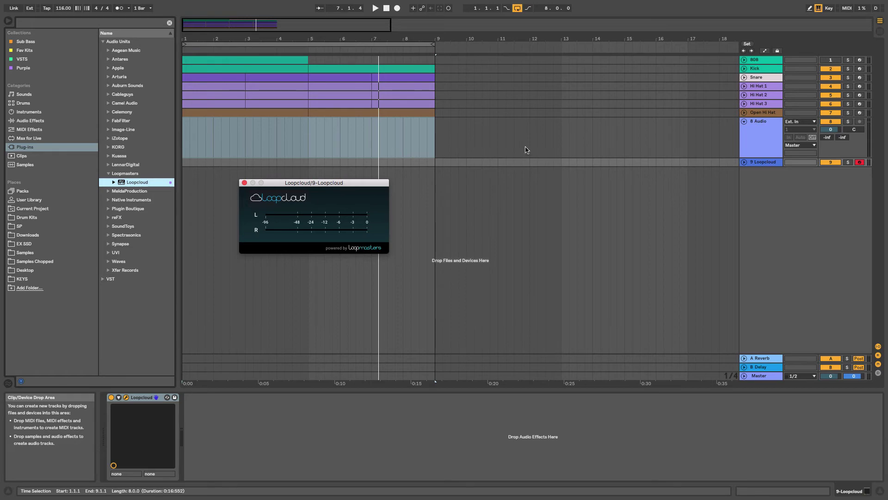
mouse_move(31, 2)
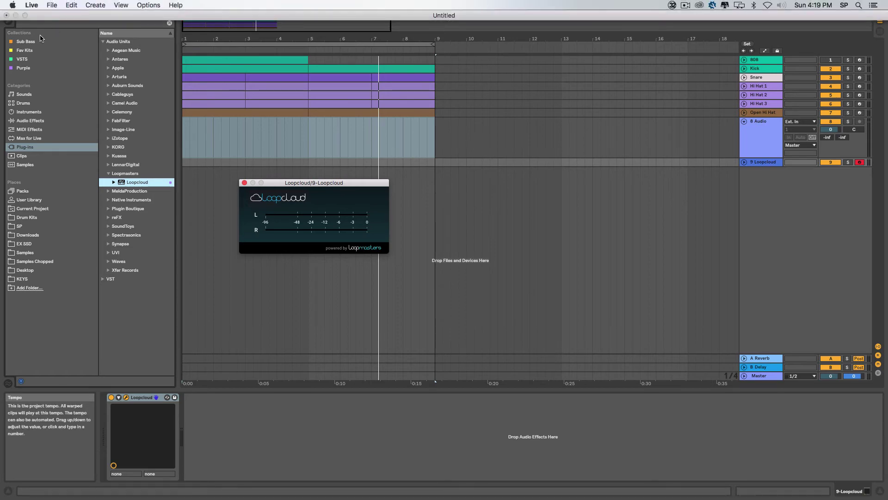
left_click(25, 15)
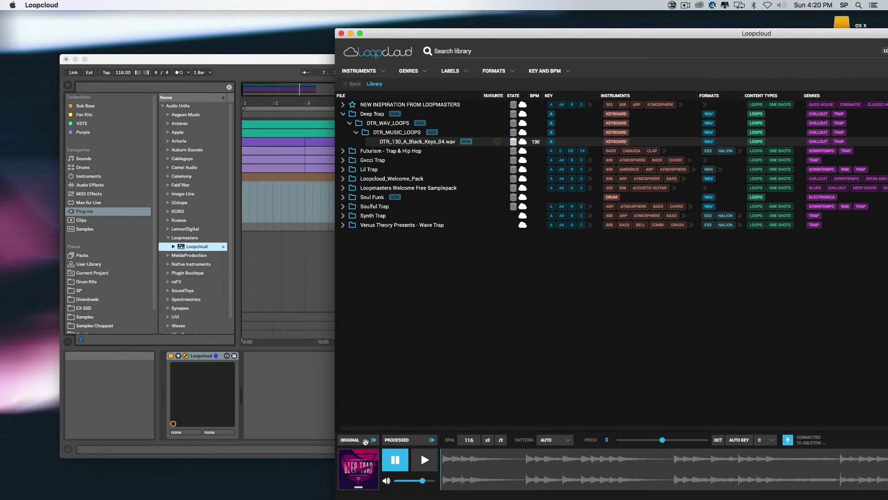
- Drop DTR_130_A_Black_Keys_04 onto a new DTR_130 audio track and play the arrangement full screen
left_click_drag(334, 382, 245, 269)
left_click(257, 264)
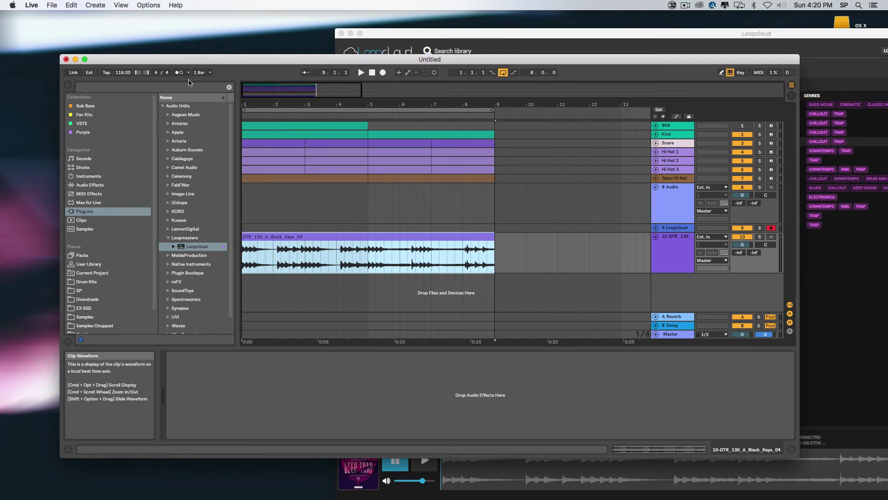
left_click(84, 60)
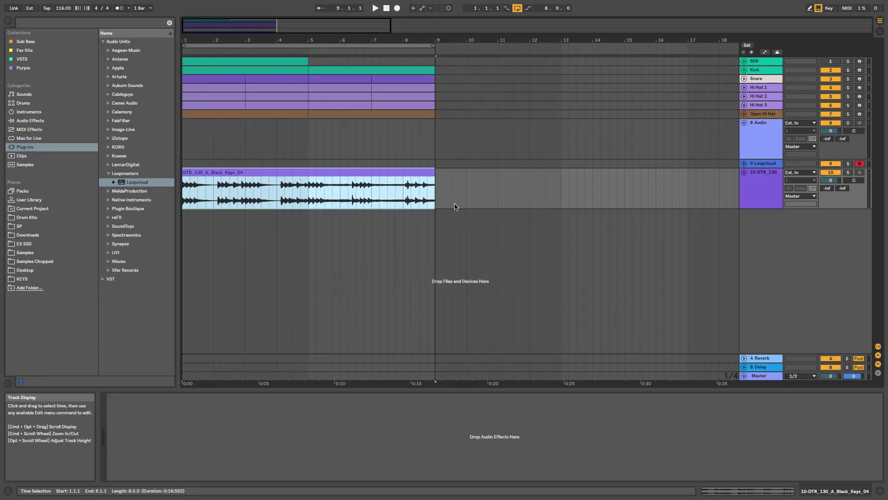
key("space")
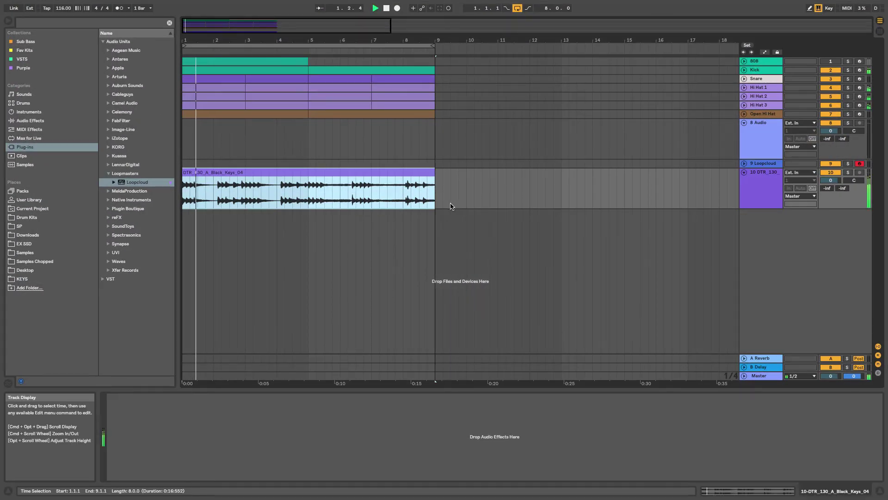
left_click(757, 234)
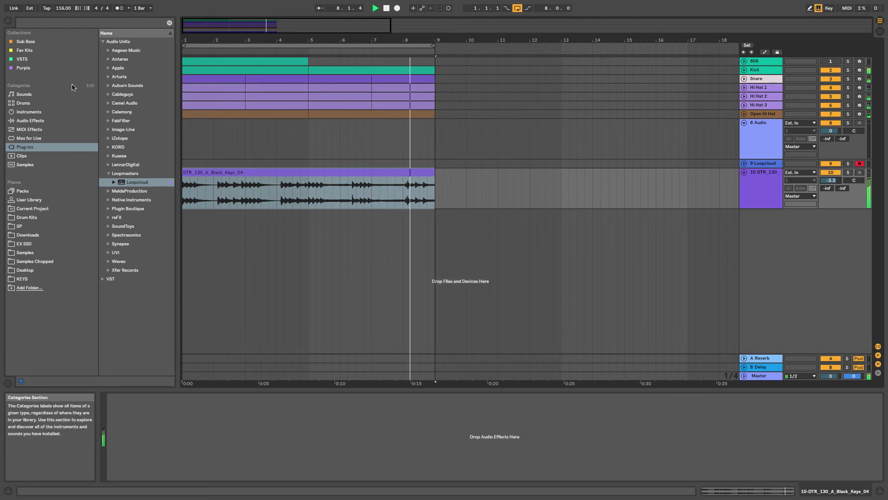
- Set the target key to D with Auto Key on (+5 pitch) and audition the loop
key("super+Tab")
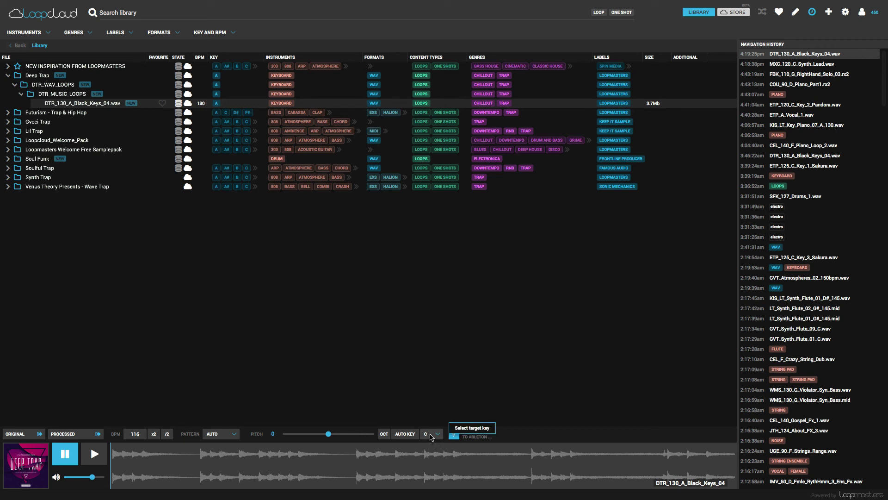
left_click(430, 436)
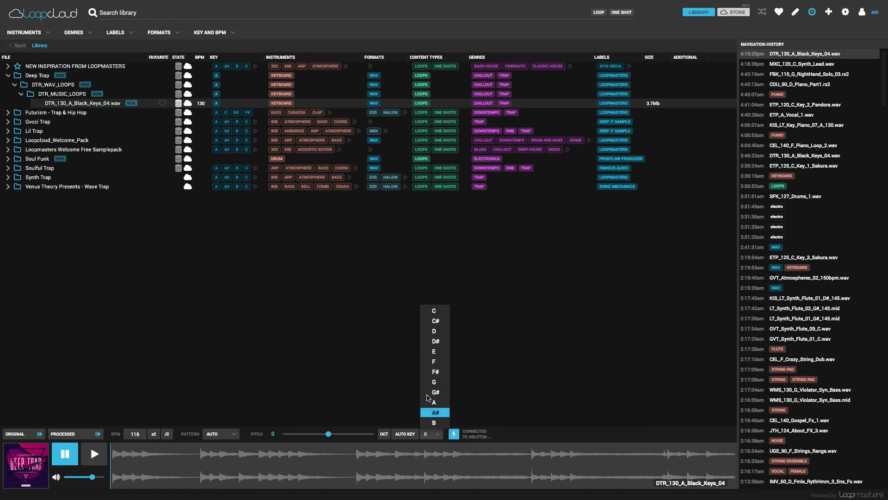
left_click(439, 332)
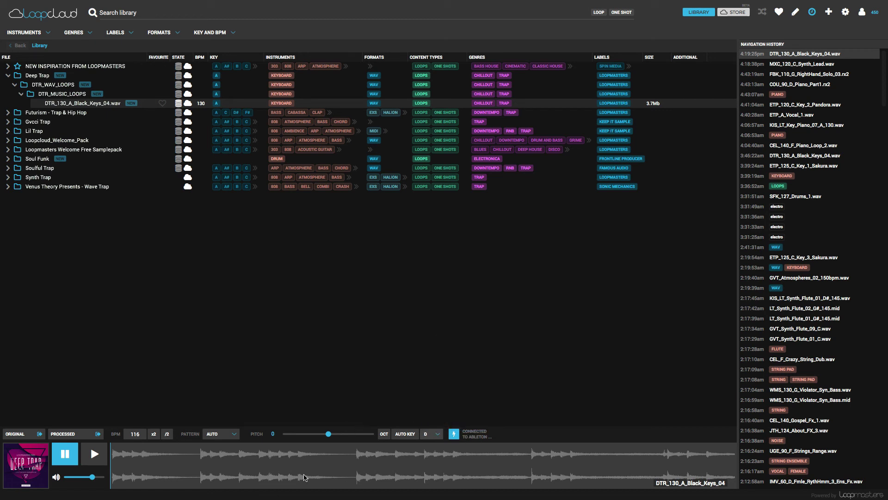
left_click(412, 437)
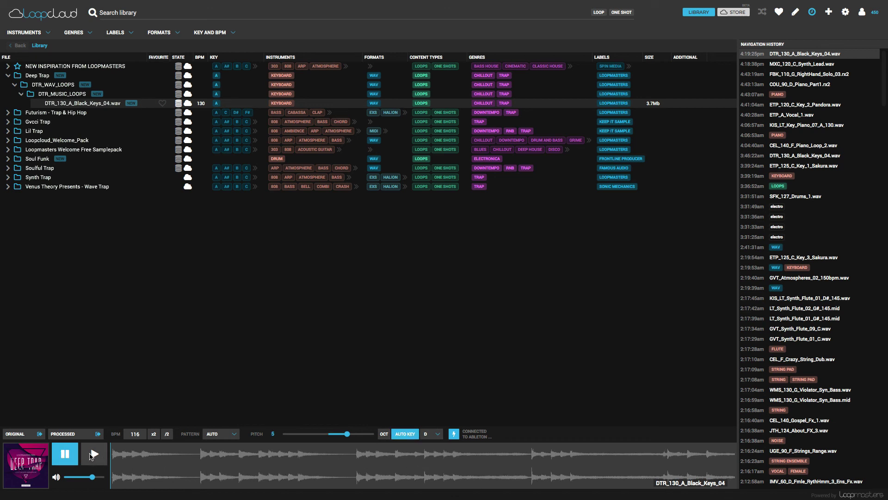
left_click(90, 454)
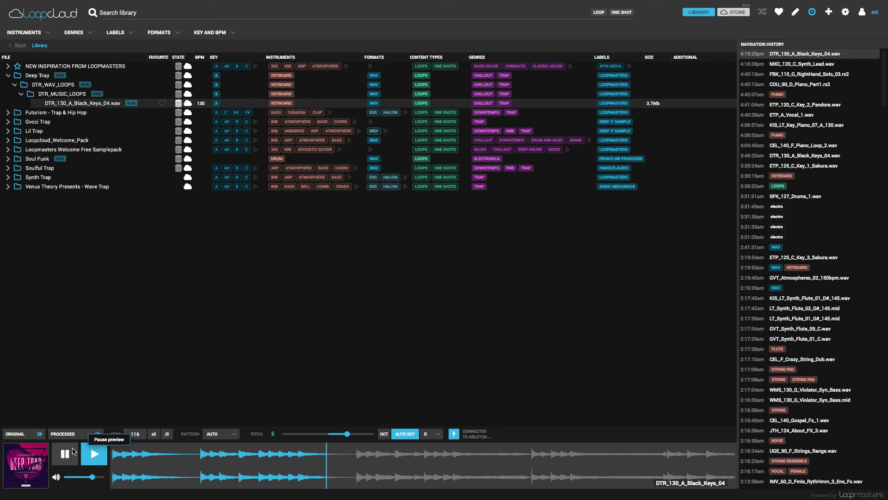
left_click(73, 451)
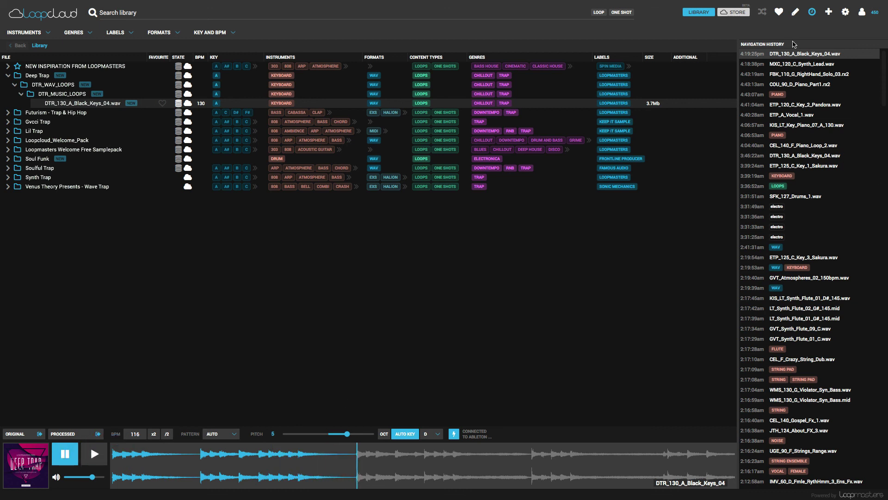